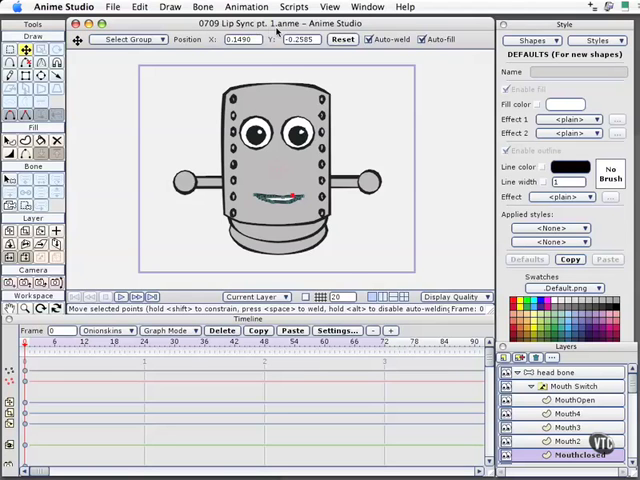
Step: Expand the head bone group and make its Mouth Switch layer the active layer
{"action": "left_click", "coordinate": [520, 374]}
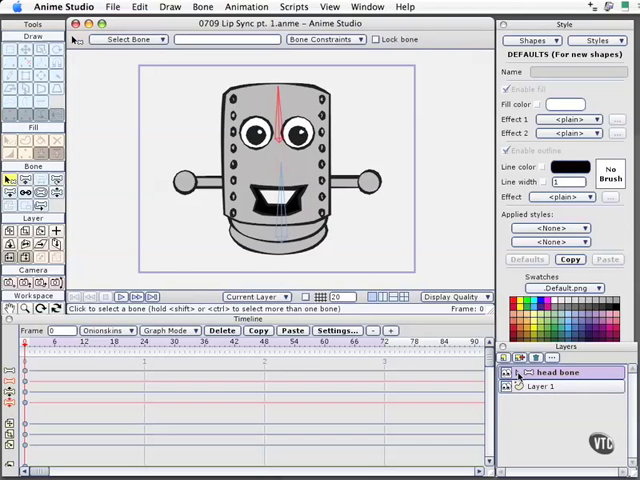
{"action": "left_click", "coordinate": [521, 372]}
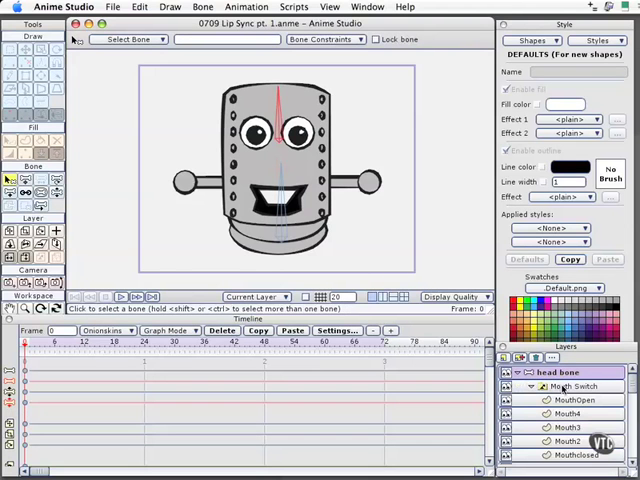
{"action": "left_click", "coordinate": [565, 387]}
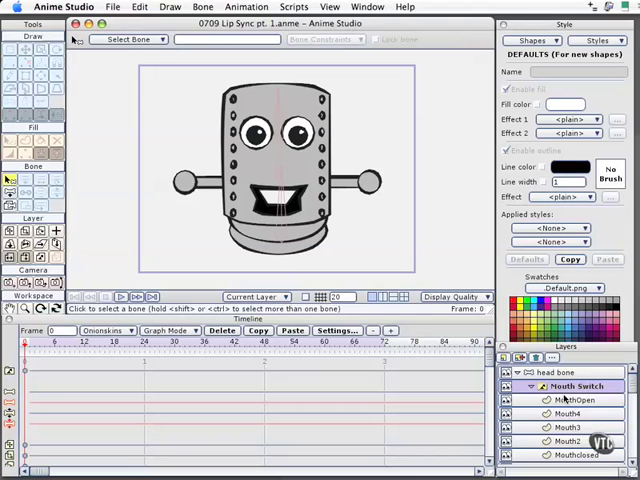
{"action": "scroll", "coordinate": [565, 395], "scroll_direction": "down", "scroll_amount": 3}
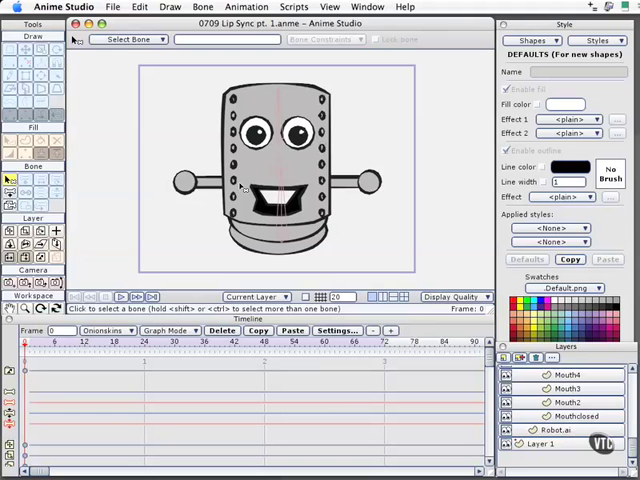
{"action": "left_click", "coordinate": [176, 10]}
{"action": "left_click", "coordinate": [176, 10]}
{"action": "scroll", "coordinate": [600, 410], "scroll_direction": "up", "scroll_amount": 2}
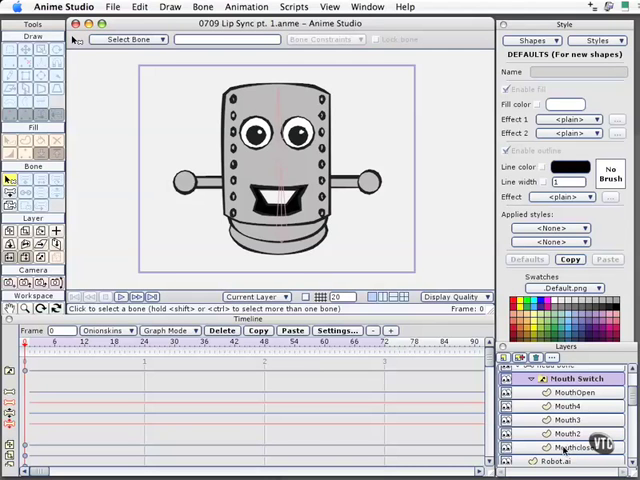
Step: Preview Mouth2, Mouthclosed, Mouth3, Mouth4 and MouthOpen on the robot, ending on MouthOpen
{"action": "left_click", "coordinate": [570, 433]}
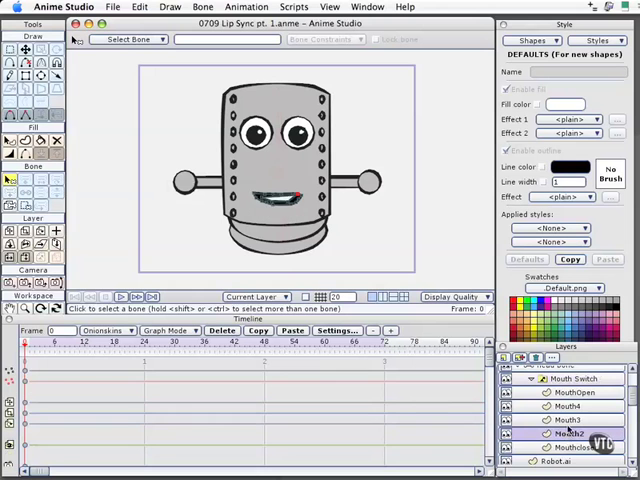
{"action": "left_click", "coordinate": [578, 447]}
{"action": "left_click", "coordinate": [578, 433]}
{"action": "left_click", "coordinate": [590, 419]}
{"action": "left_click", "coordinate": [572, 406]}
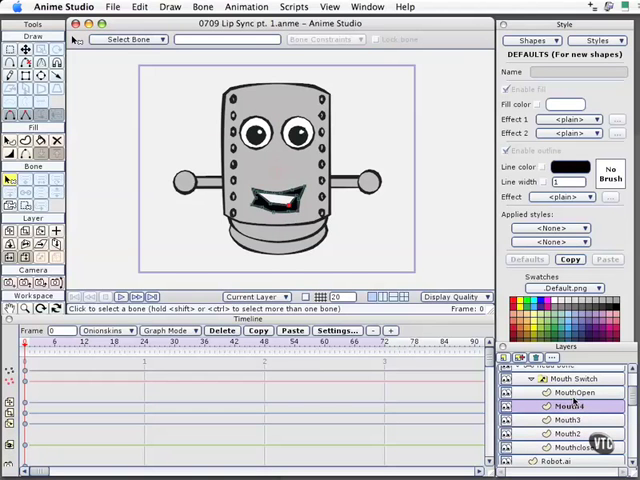
{"action": "left_click", "coordinate": [574, 392]}
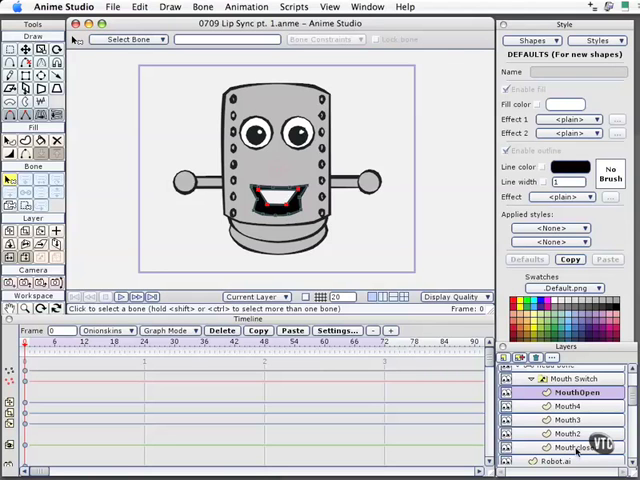
{"action": "left_click", "coordinate": [577, 448]}
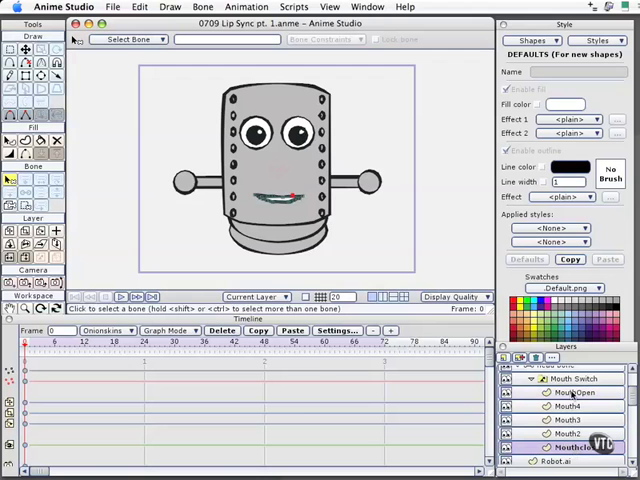
{"action": "left_click", "coordinate": [575, 392]}
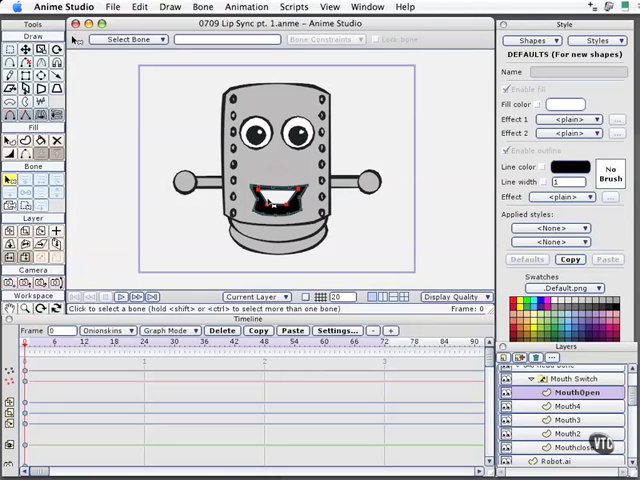
{"action": "double_click", "coordinate": [568, 381]}
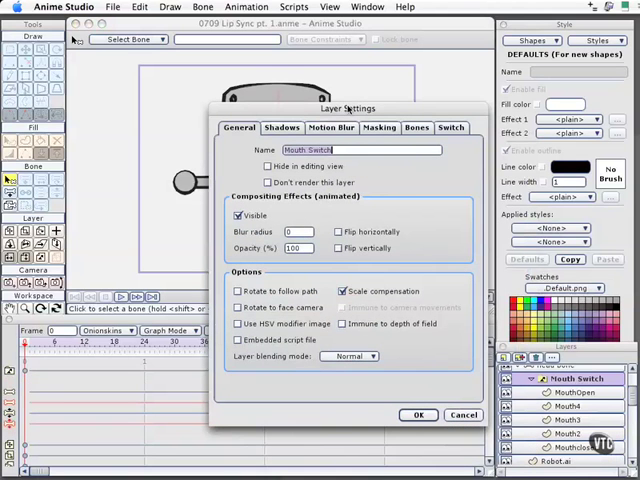
{"action": "left_click", "coordinate": [451, 128]}
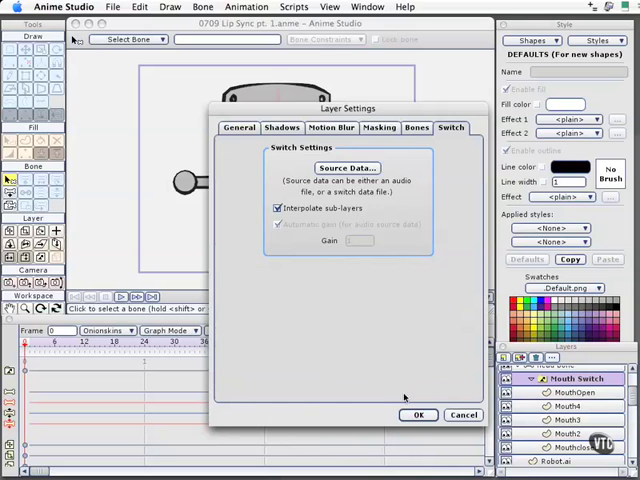
{"action": "left_click", "coordinate": [421, 416]}
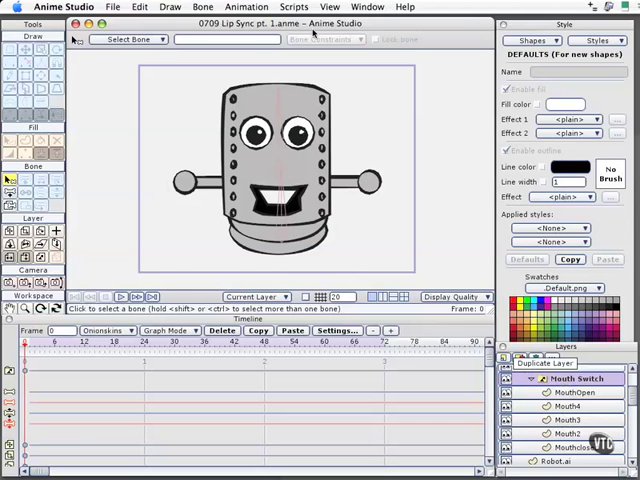
Step: Load RoboA2.aif from the 07 Animation folder as the animation's soundtrack
{"action": "left_click", "coordinate": [245, 7]}
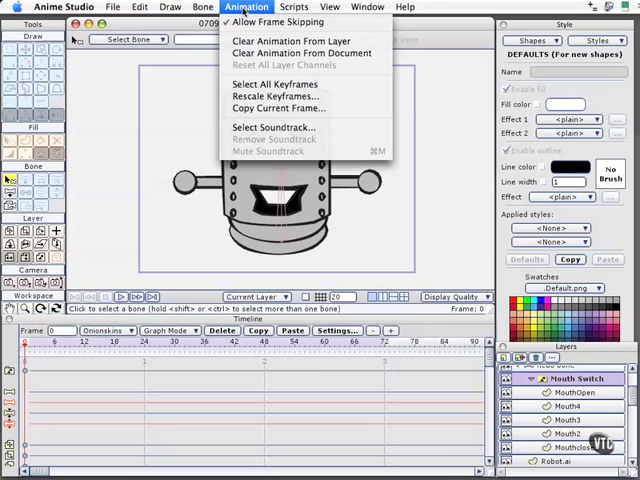
{"action": "left_click", "coordinate": [258, 128]}
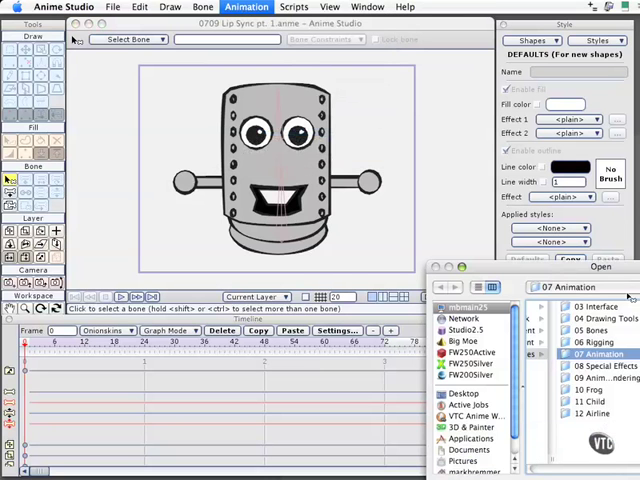
{"action": "left_click_drag", "start_coordinate": [601, 268], "coordinate": [300, 170]}
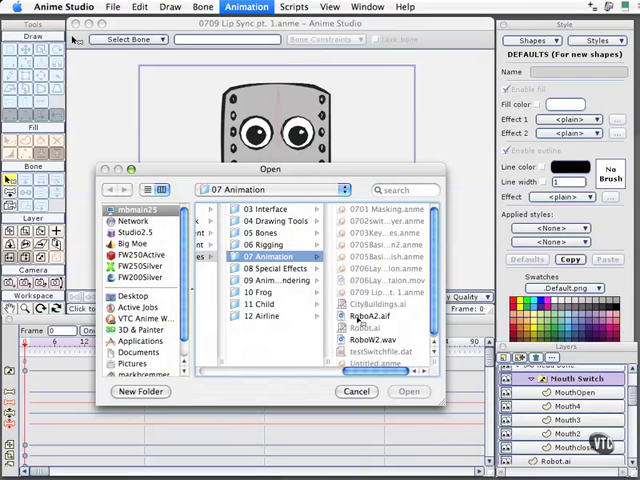
{"action": "left_click", "coordinate": [366, 316]}
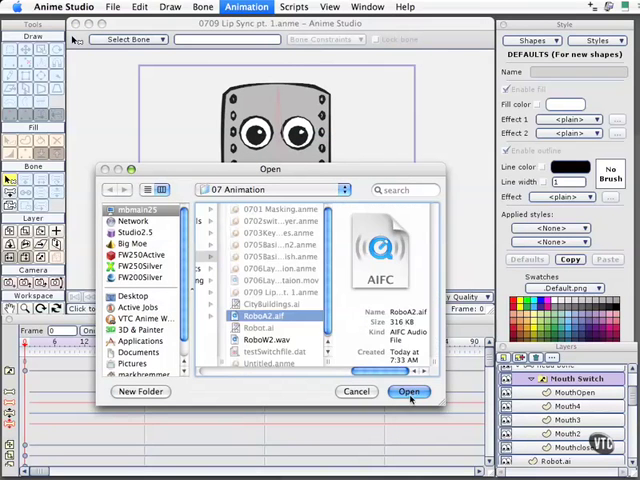
{"action": "left_click", "coordinate": [409, 391]}
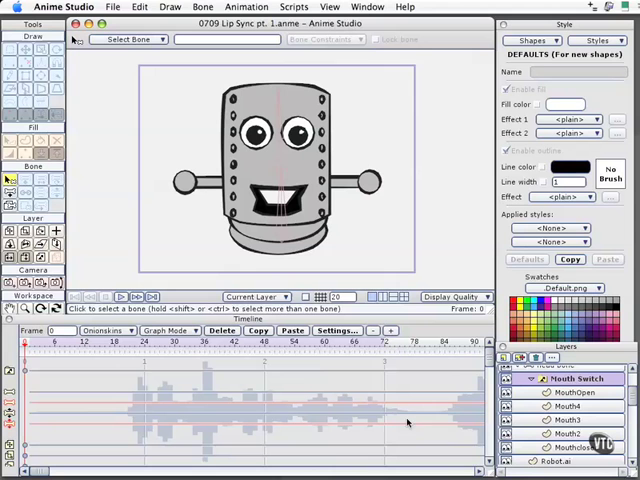
Step: Set RoboA2.aif as the Mouth Switch layer's source data, generating lip-sync keyframes along the timeline
{"action": "double_click", "coordinate": [570, 380]}
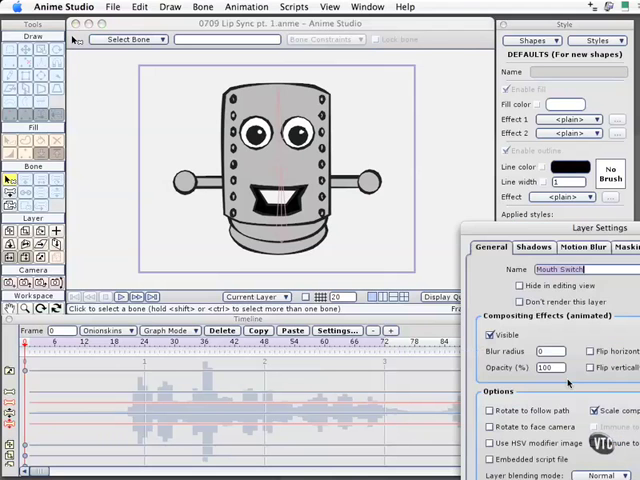
{"action": "left_click_drag", "start_coordinate": [612, 228], "coordinate": [323, 85]}
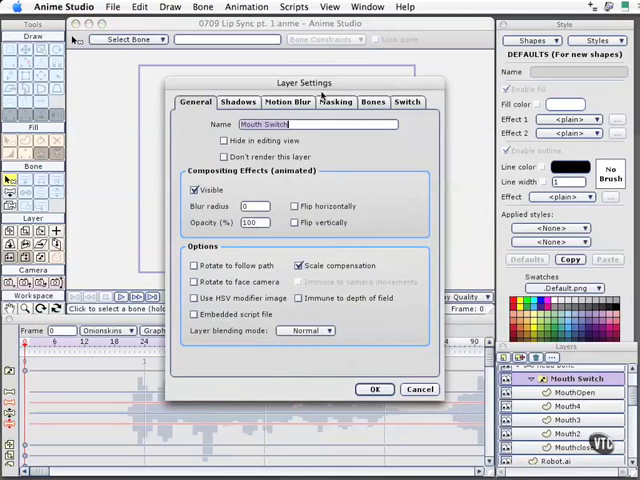
{"action": "left_click", "coordinate": [408, 102]}
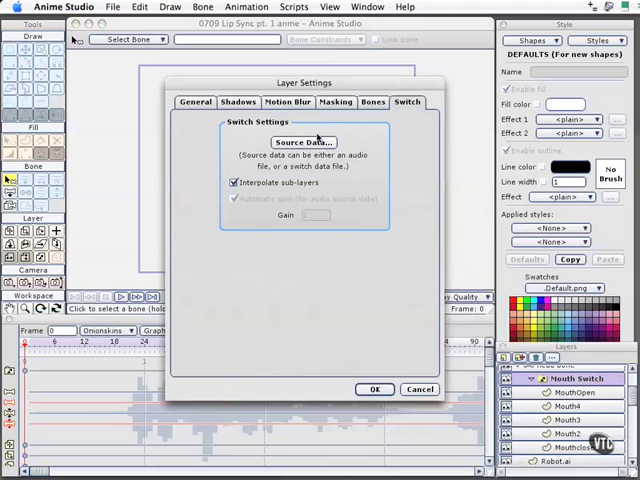
{"action": "left_click", "coordinate": [292, 147]}
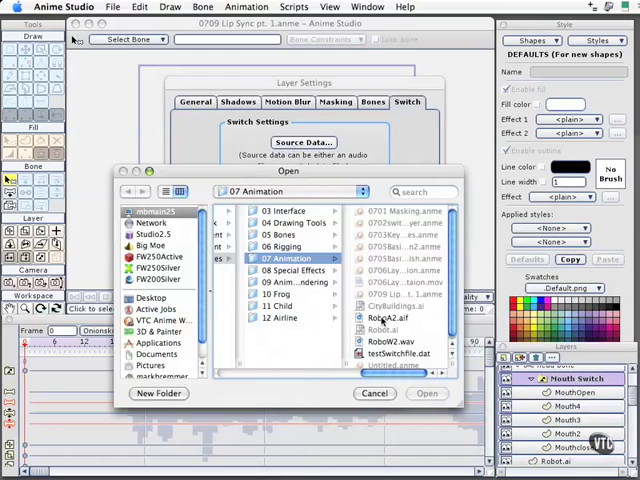
{"action": "left_click", "coordinate": [378, 318]}
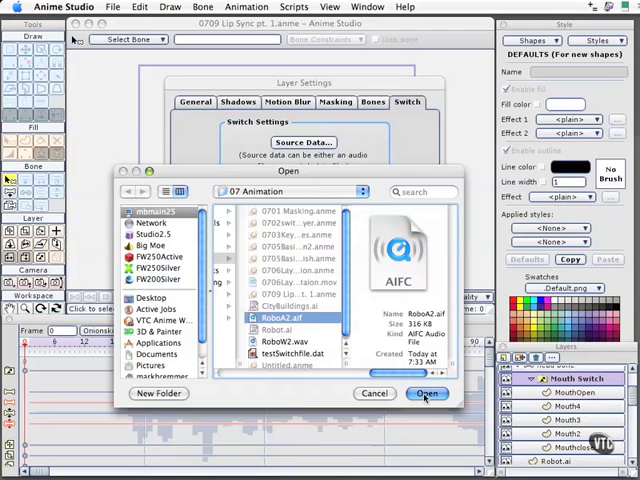
{"action": "left_click", "coordinate": [427, 394]}
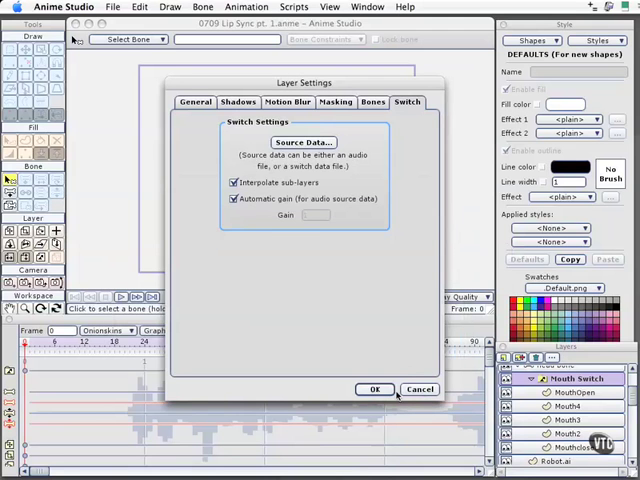
{"action": "left_click", "coordinate": [374, 389]}
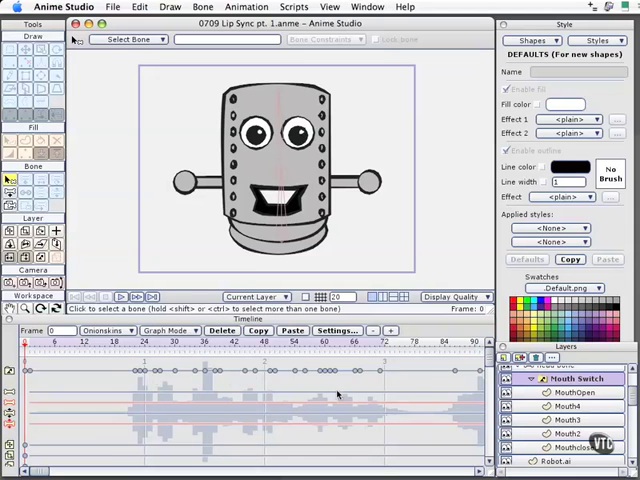
{"action": "left_click", "coordinate": [373, 331]}
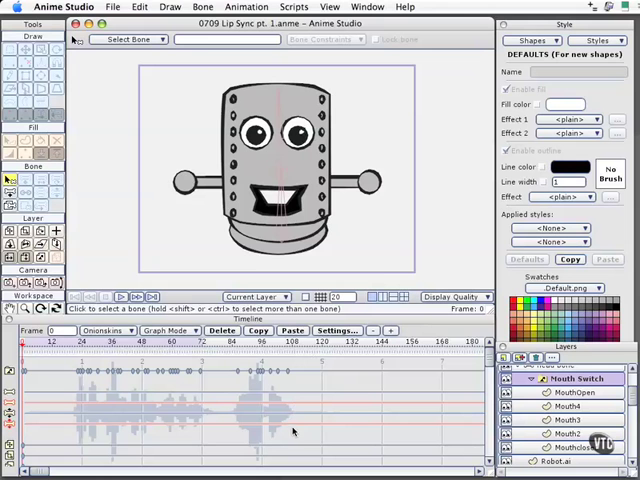
Step: Change the project's end frame from 72 to 108 in Project Settings
{"action": "left_click", "coordinate": [113, 7]}
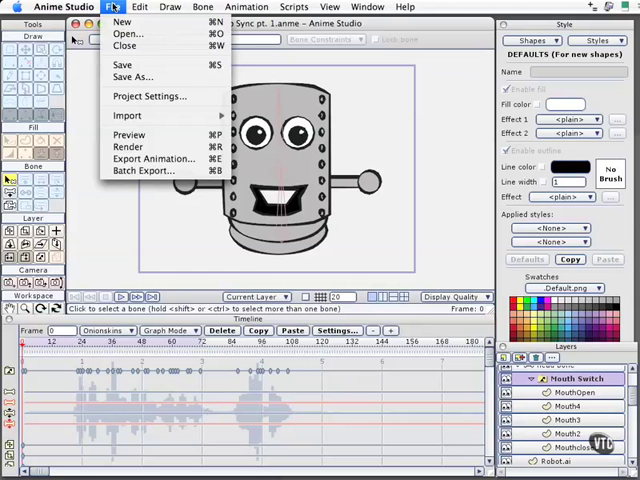
{"action": "left_click", "coordinate": [148, 96]}
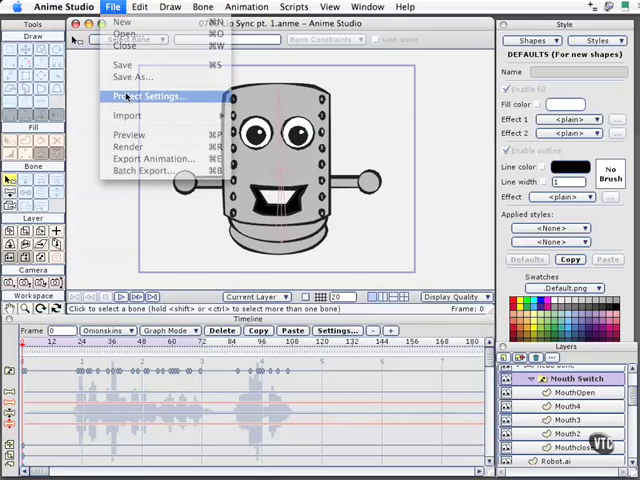
{"action": "left_click_drag", "start_coordinate": [473, 266], "coordinate": [225, 118]}
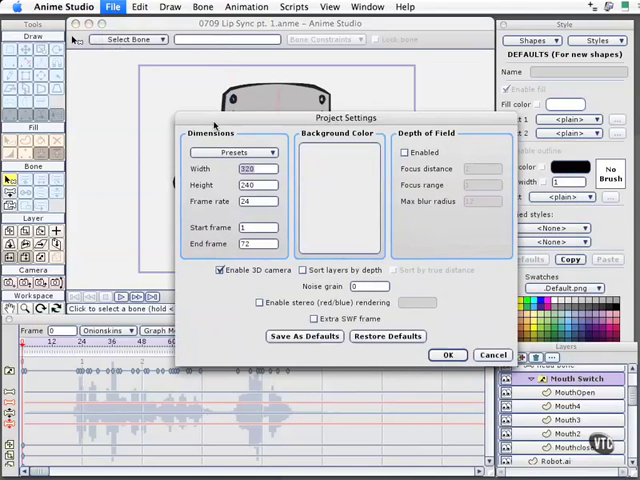
{"action": "left_click", "coordinate": [250, 245]}
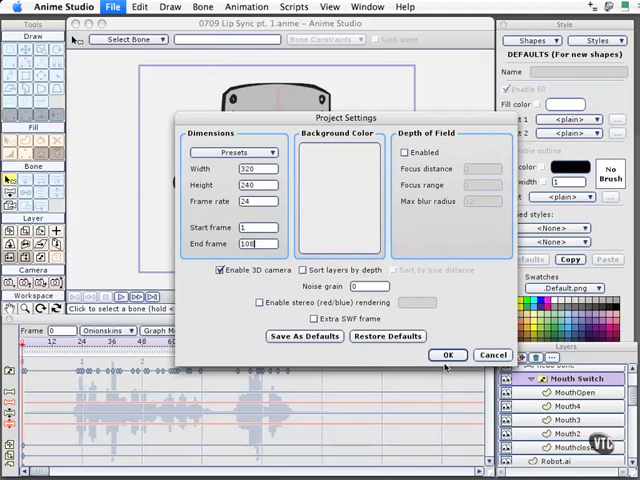
{"action": "left_click", "coordinate": [448, 356]}
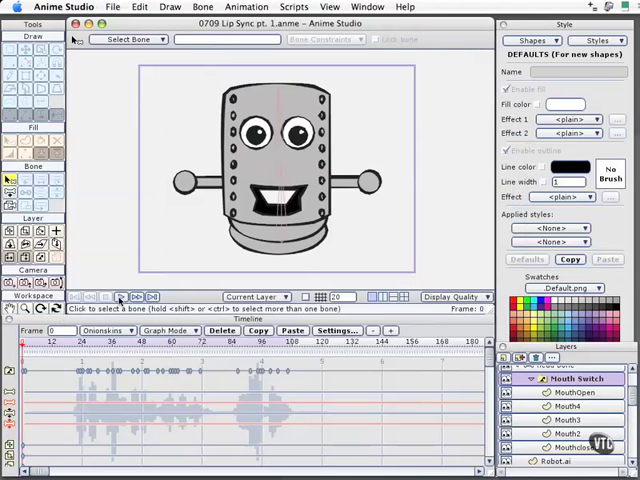
{"action": "left_click", "coordinate": [122, 299]}
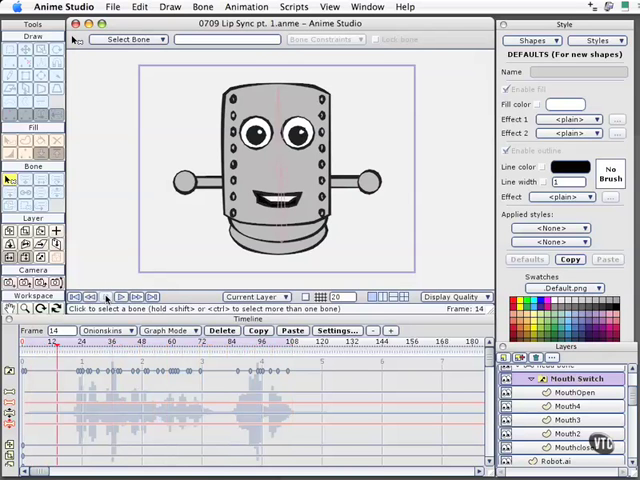
{"action": "left_click", "coordinate": [292, 343]}
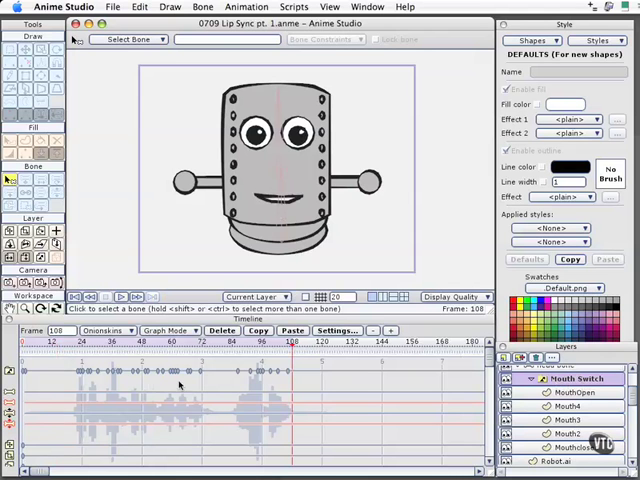
{"action": "left_click", "coordinate": [122, 297]}
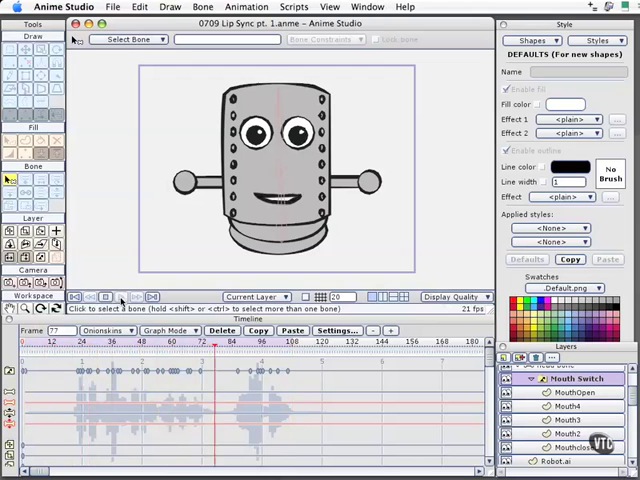
{"action": "left_click", "coordinate": [106, 297]}
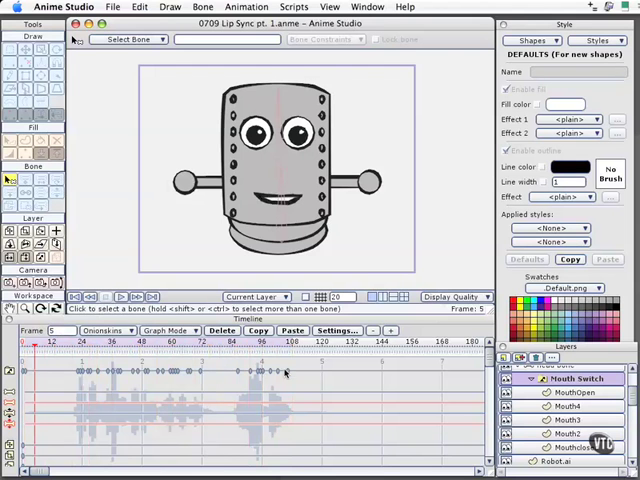
Step: Turn off Interpolate sub-layers on the Mouth Switch layer and replay the animation
{"action": "double_click", "coordinate": [572, 385]}
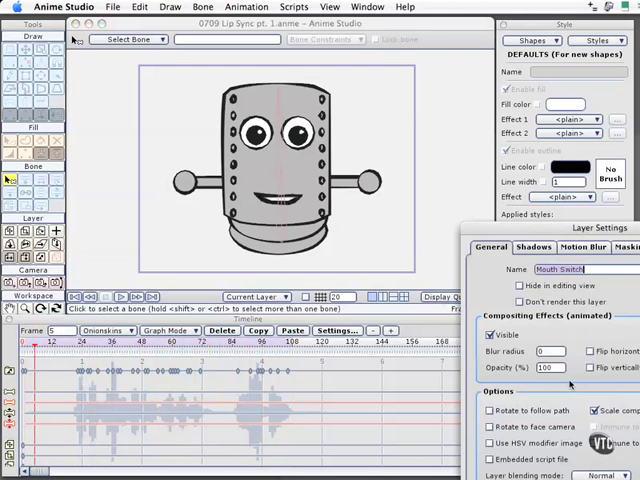
{"action": "mouse_move", "coordinate": [600, 231]}
{"action": "left_mouse_down"}
{"action": "mouse_move", "coordinate": [580, 229]}
{"action": "mouse_move", "coordinate": [418, 148]}
{"action": "left_mouse_up"}
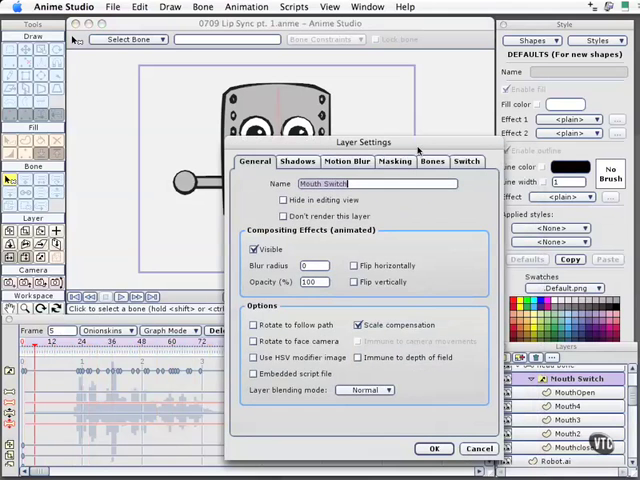
{"action": "left_click", "coordinate": [467, 164]}
{"action": "left_click", "coordinate": [293, 243]}
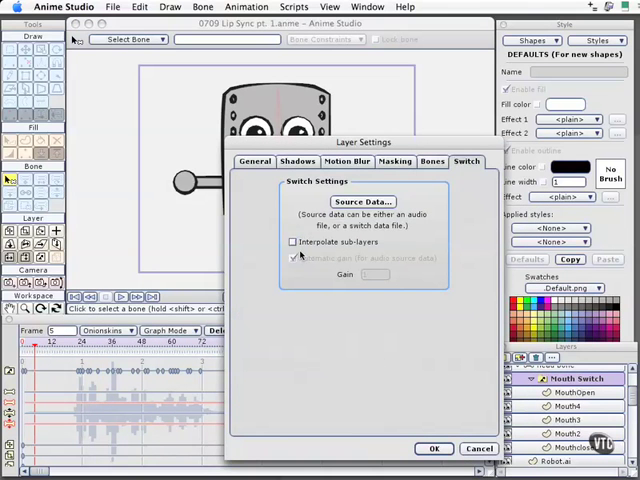
{"action": "left_click", "coordinate": [434, 448]}
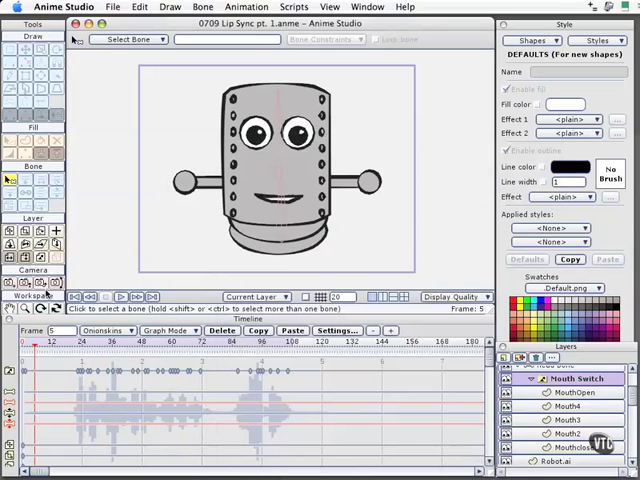
{"action": "left_click", "coordinate": [107, 297]}
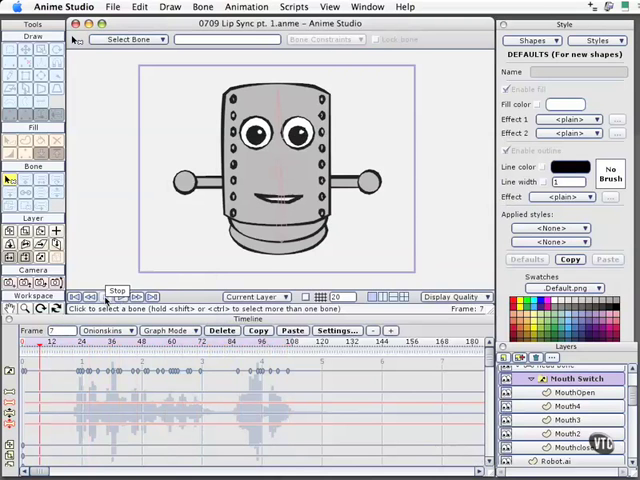